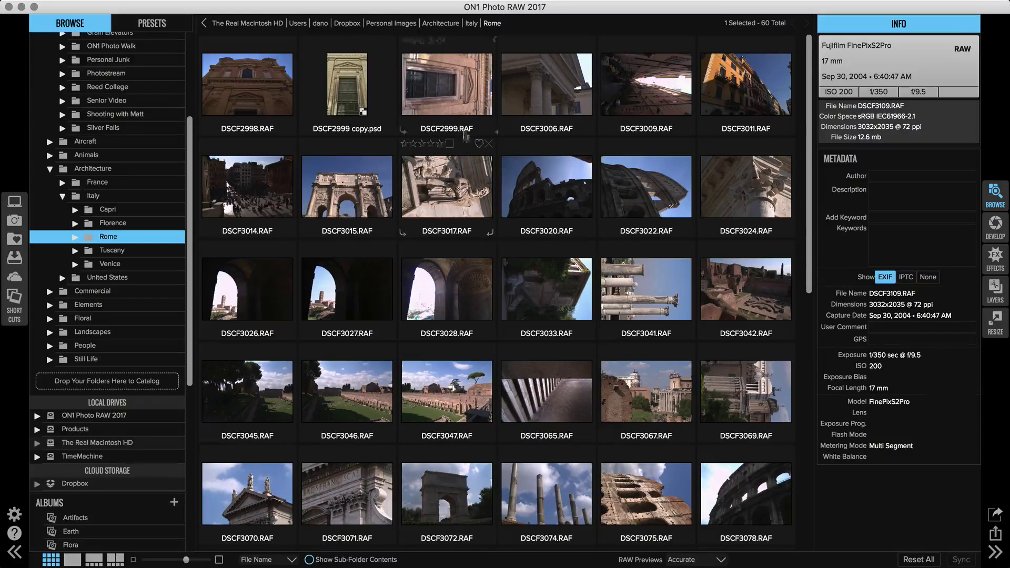
- Rotate DSCF2999, DSCF3009 and DSCF3017 upright together, then select only DSCF3020
{"action": "left_click", "coordinate": [460, 95]}
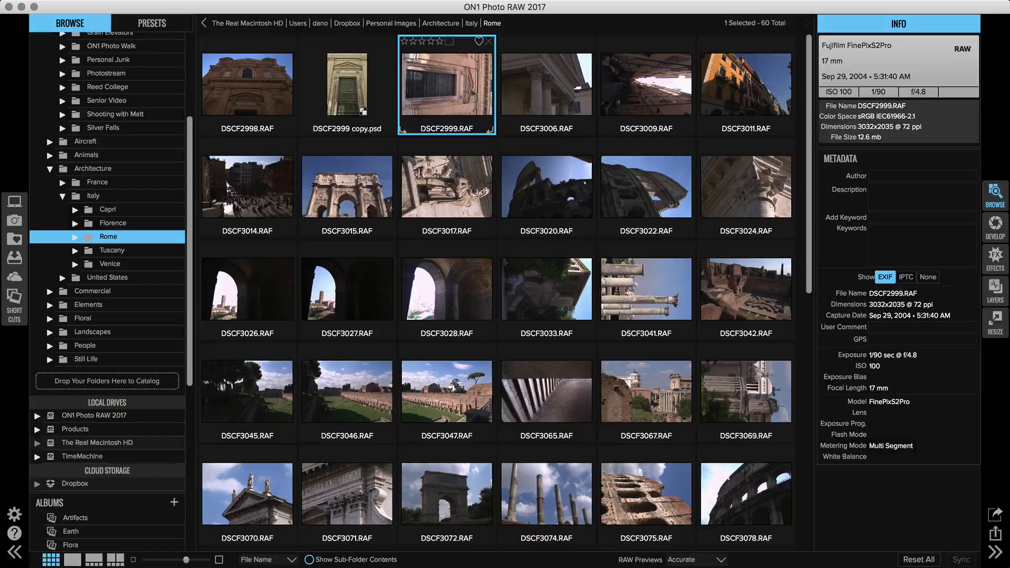
{"action": "left_click", "coordinate": [616, 102], "text": "super"}
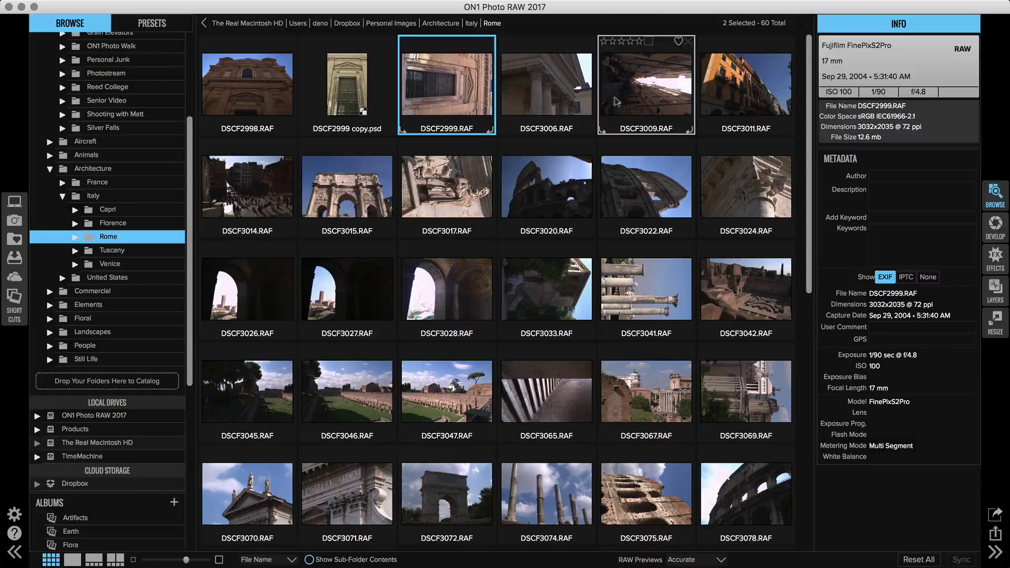
{"action": "left_click", "coordinate": [434, 190], "text": "super"}
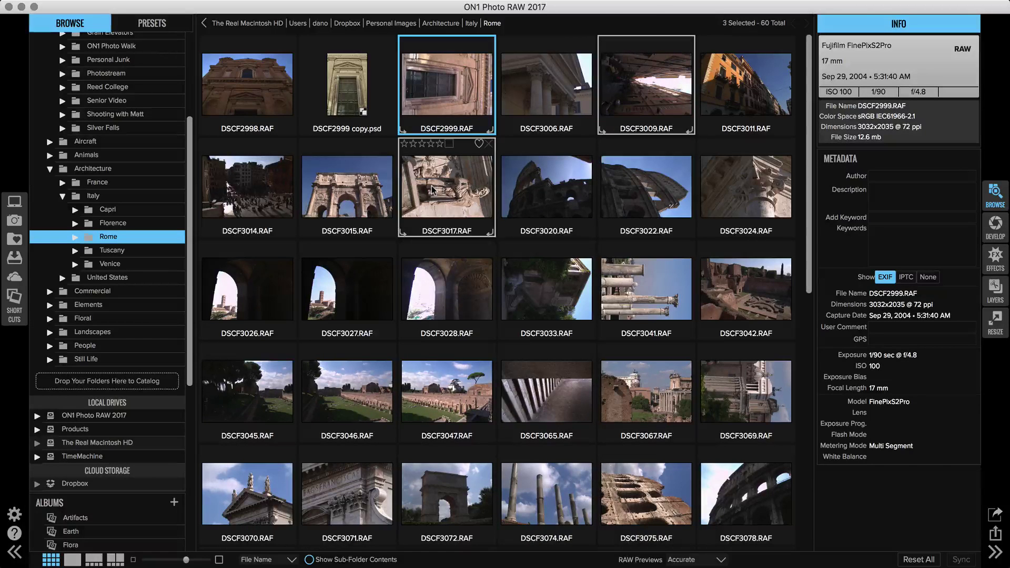
{"action": "left_click", "coordinate": [404, 234]}
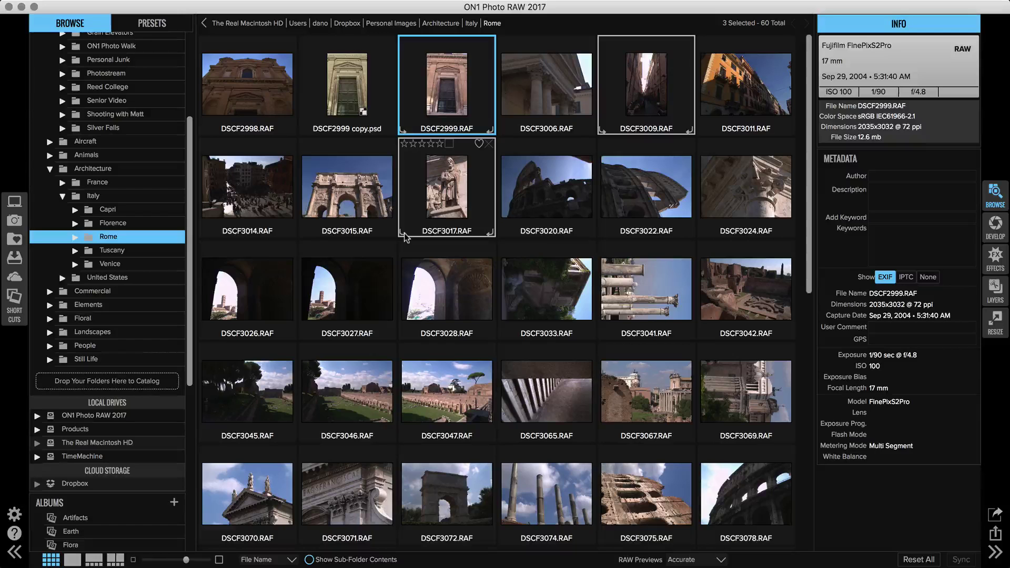
{"action": "left_click", "coordinate": [524, 203]}
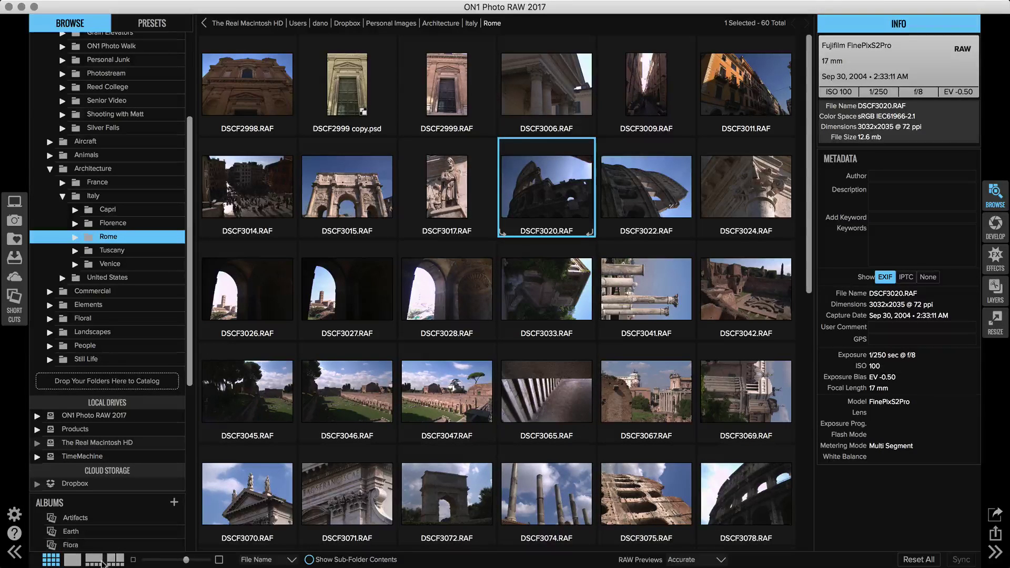
- Advance to DSCF3022 and rotate it upright
{"action": "left_click", "coordinate": [95, 561]}
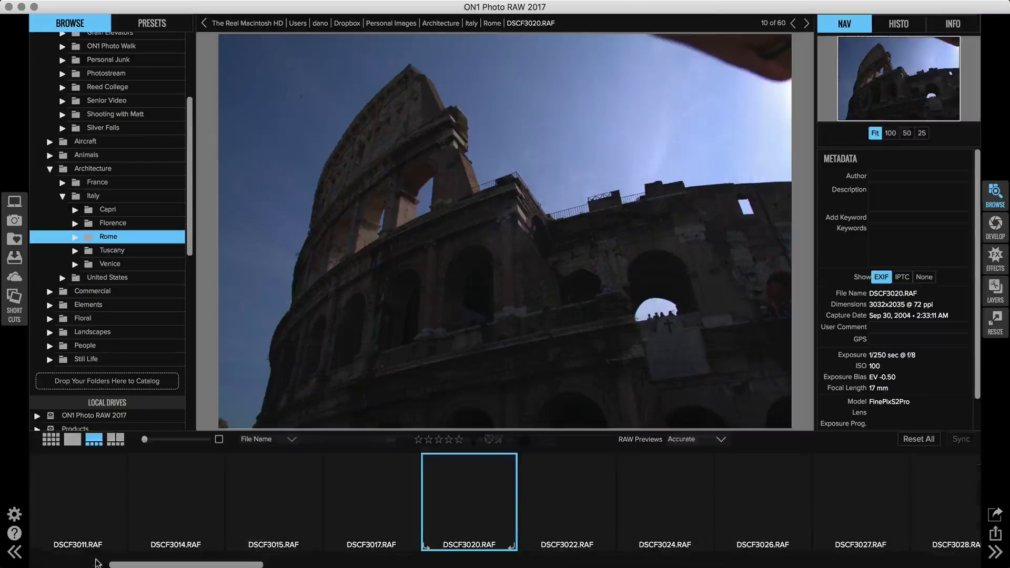
{"action": "key", "text": "Right"}
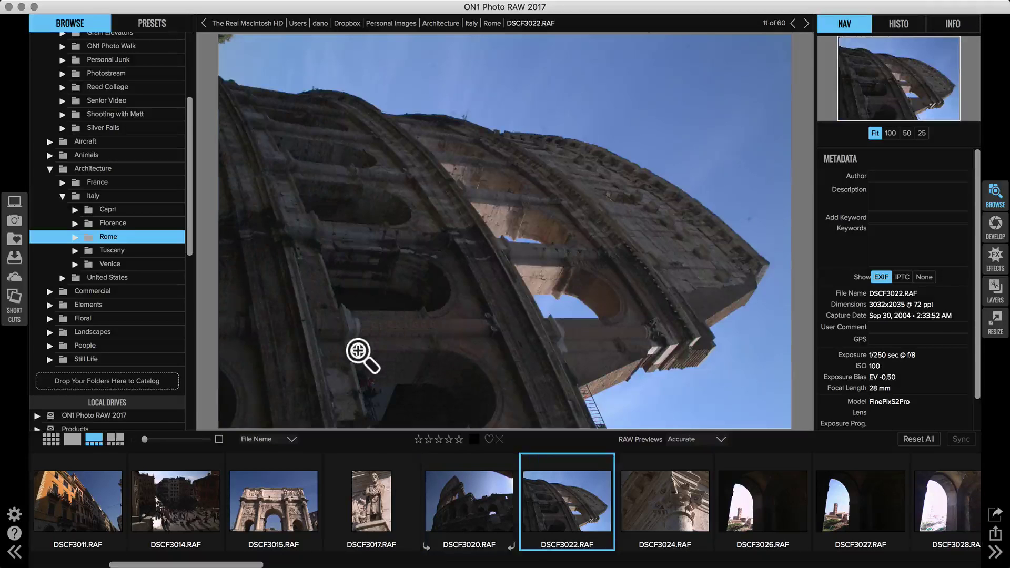
{"action": "mouse_move", "coordinate": [567, 501]}
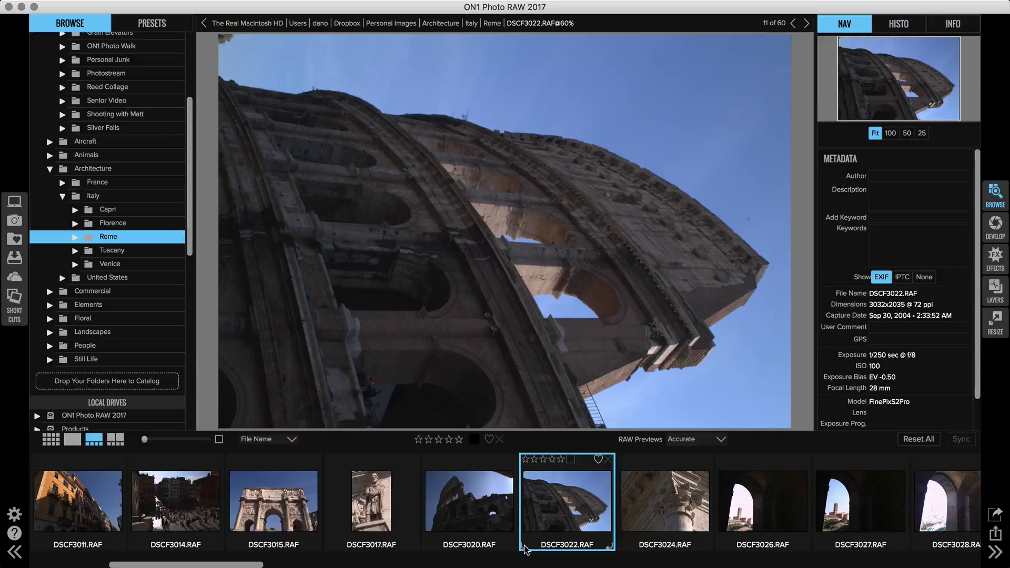
{"action": "left_click", "coordinate": [525, 547]}
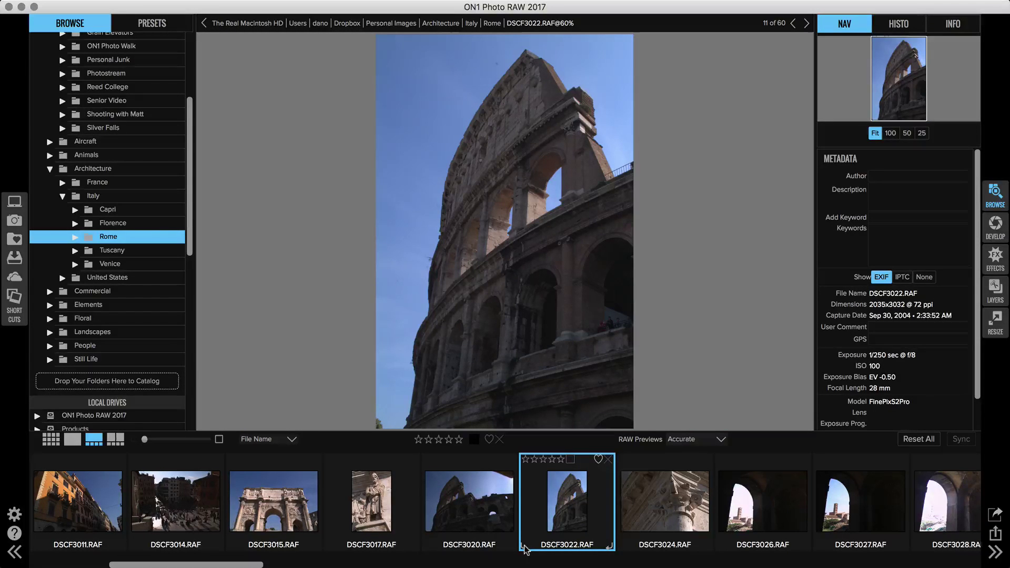
- Rotate DSCF3033 upright with Cmd+[ and move on to DSCF3041
{"action": "key", "text": "Right"}
{"action": "key", "text": "Right"}
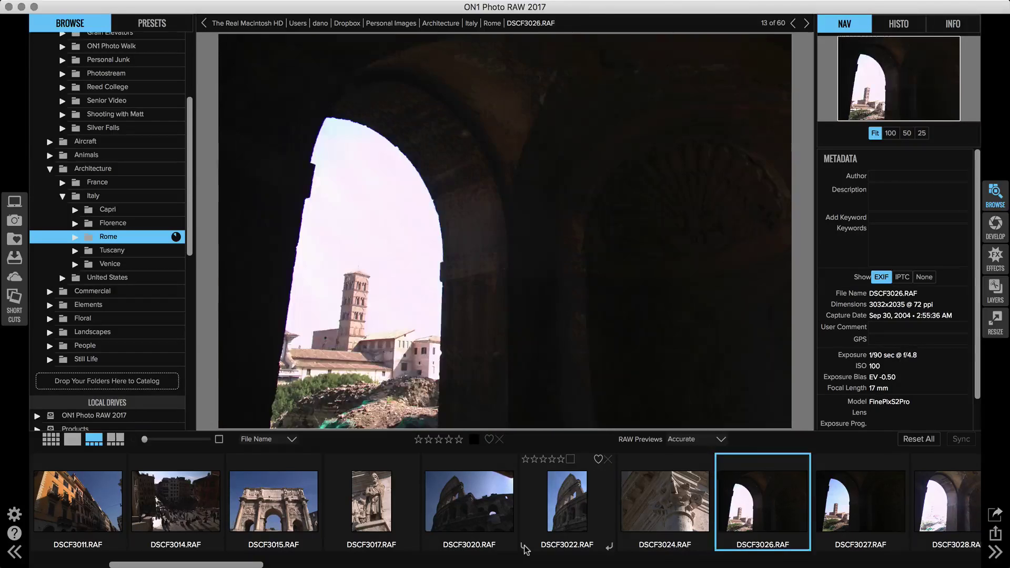
{"action": "key", "text": "Right"}
{"action": "key", "text": "Right"}
{"action": "key", "text": "Right"}
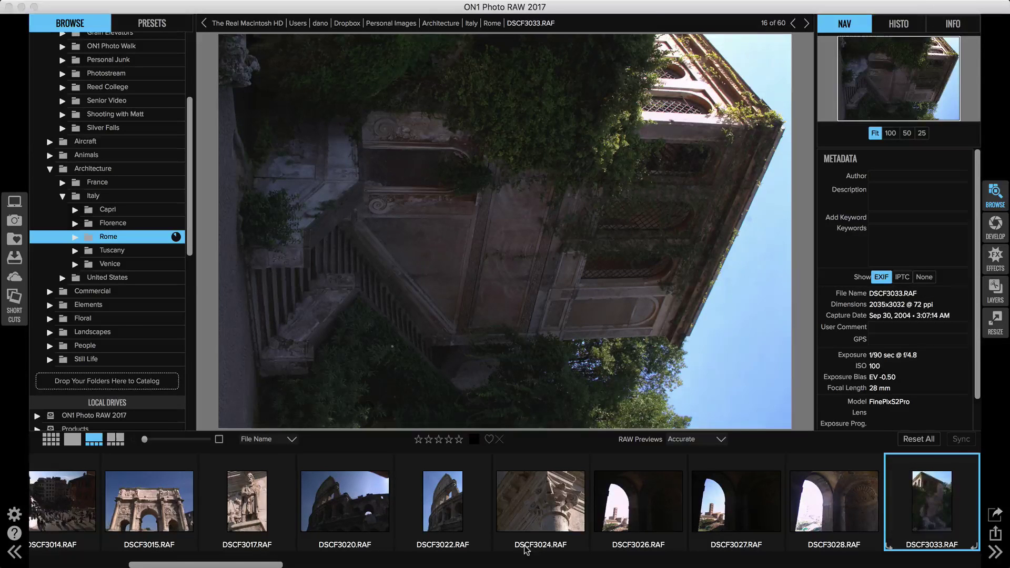
{"action": "key", "text": "super+bracketleft"}
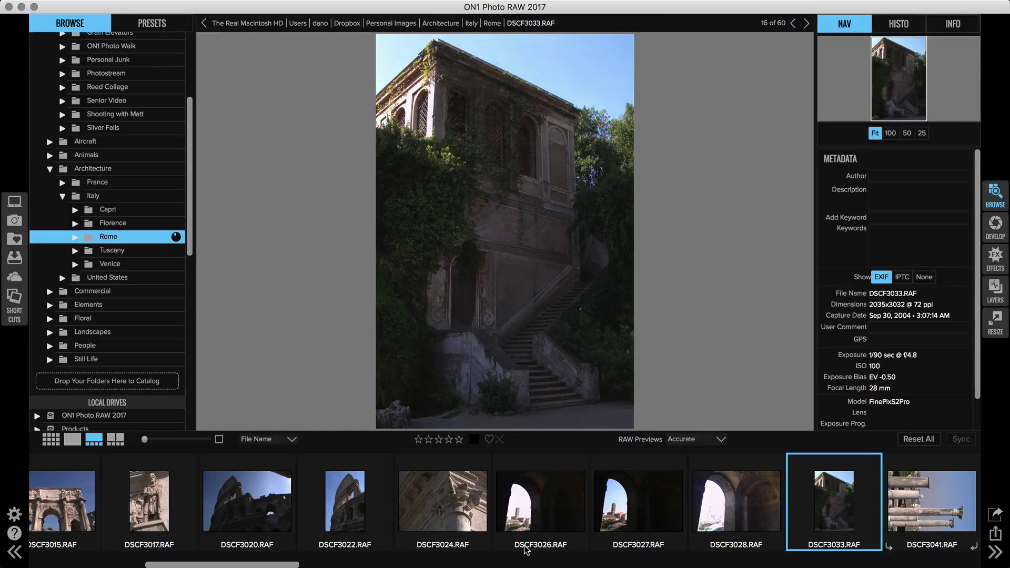
{"action": "key", "text": "Right"}
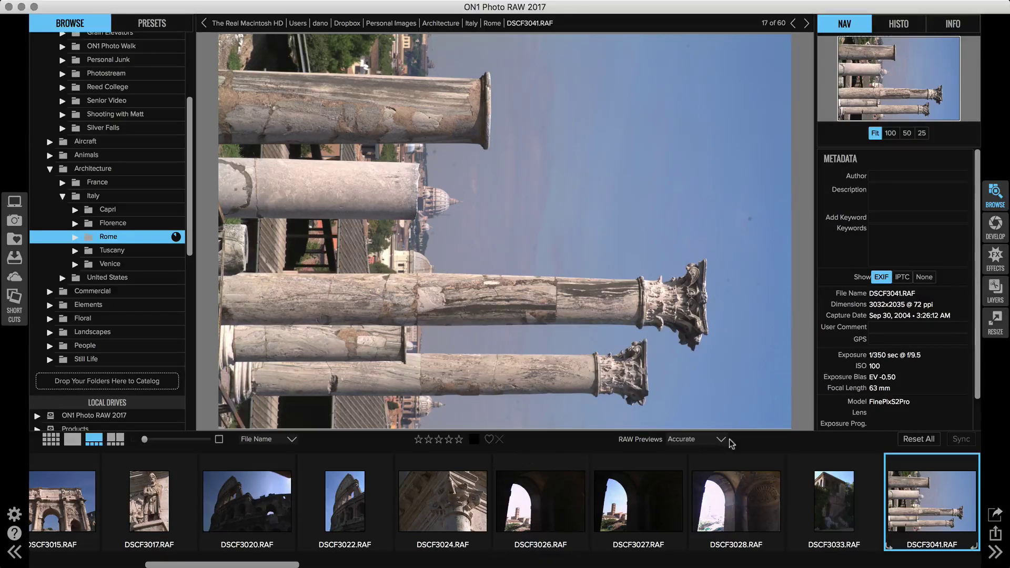
- In Develop, rotate DSCF3041's columns upright, then open DSCF3065 from the filmstrip
{"action": "left_click", "coordinate": [997, 226]}
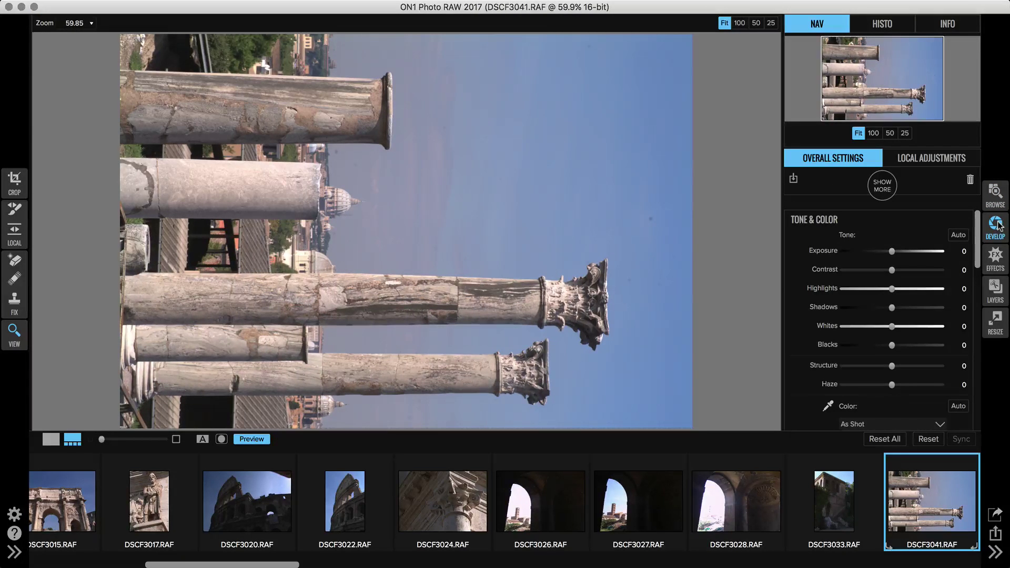
{"action": "mouse_move", "coordinate": [931, 501]}
{"action": "left_click", "coordinate": [890, 548]}
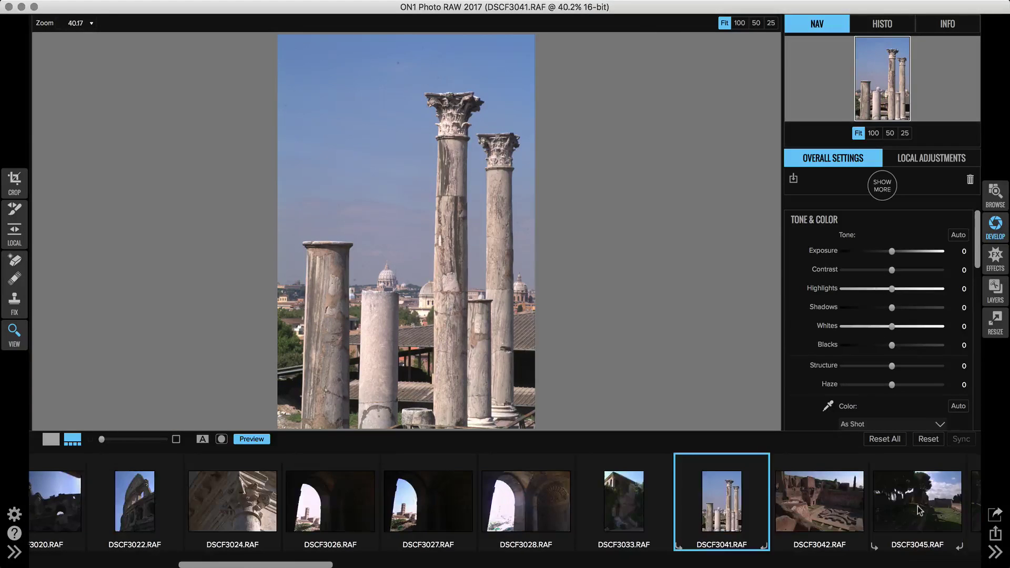
{"action": "scroll", "coordinate": [919, 511], "scroll_direction": "down", "scroll_amount": 5}
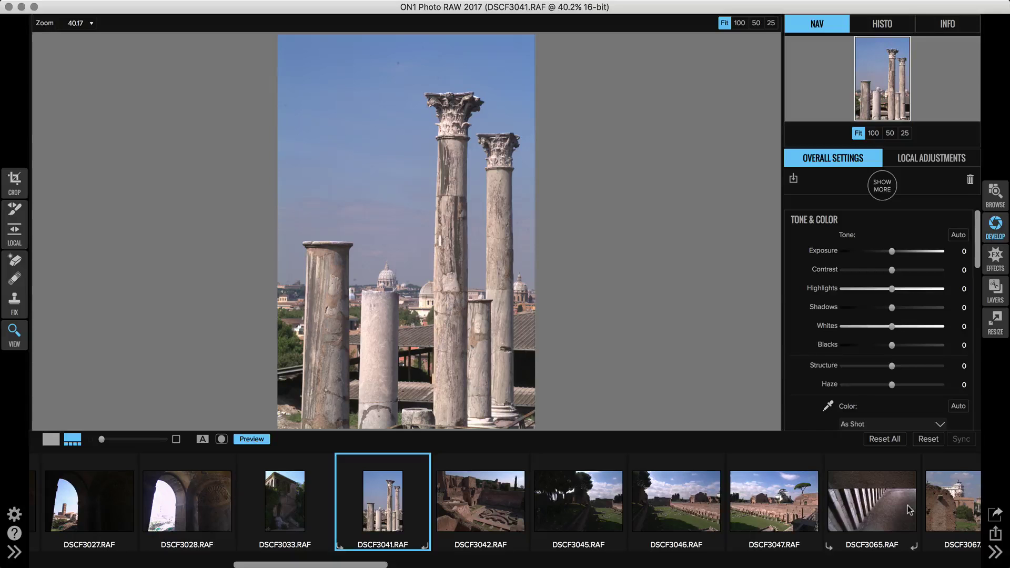
{"action": "left_click", "coordinate": [908, 505]}
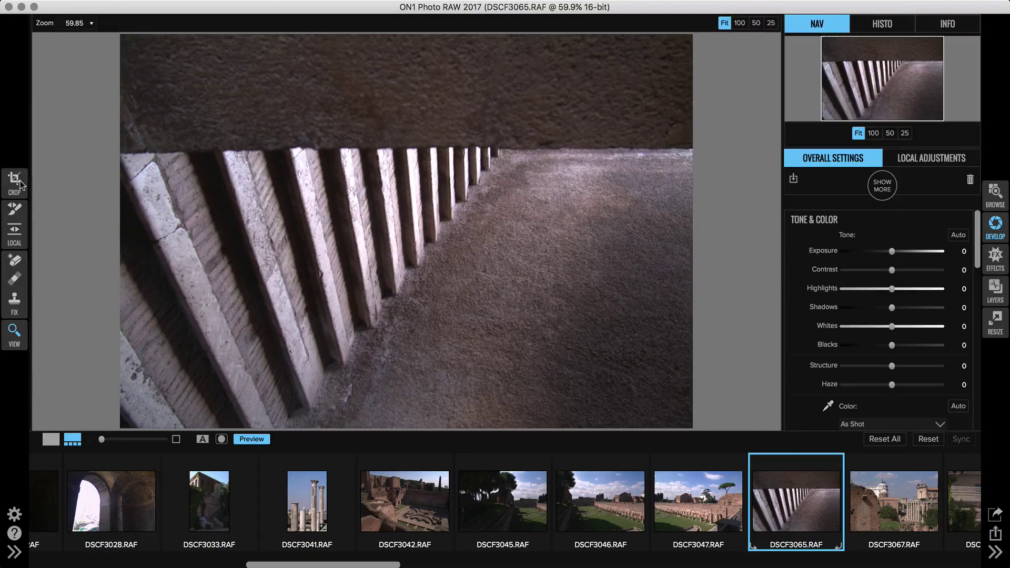
- Crop DSCF3065 with an upright rotation and a strip trimmed from its left edge
{"action": "left_click", "coordinate": [15, 180]}
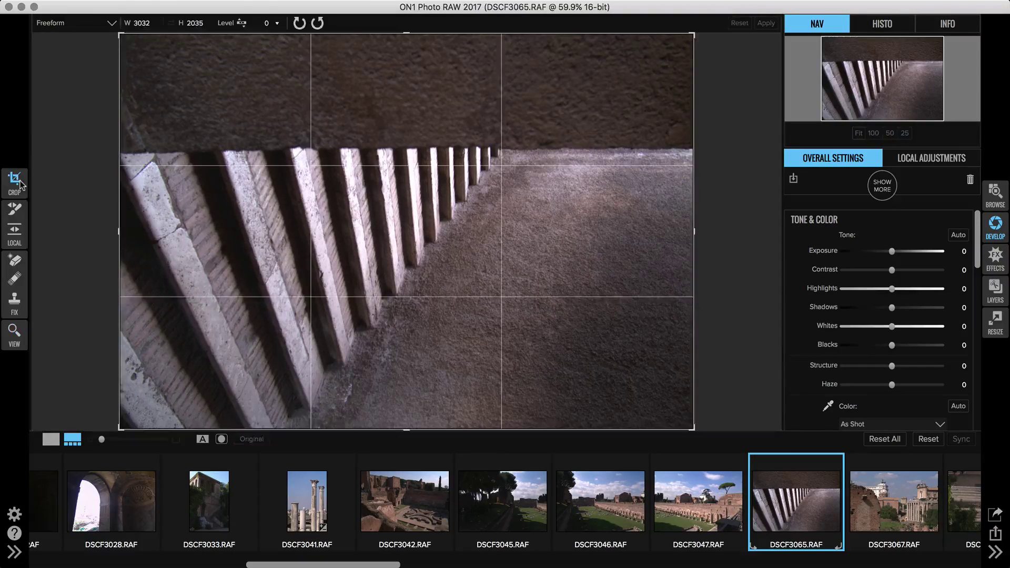
{"action": "left_click", "coordinate": [319, 23]}
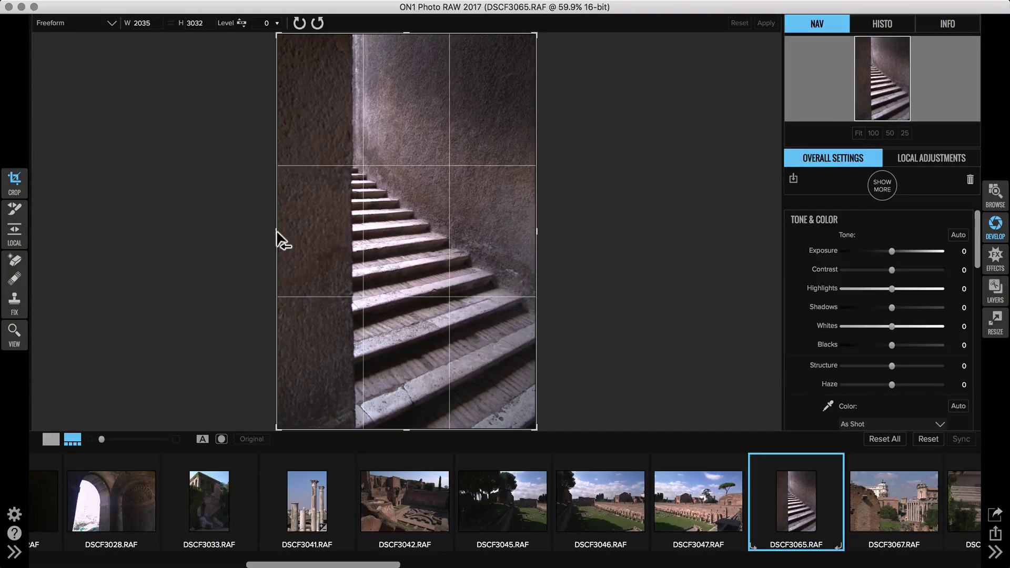
{"action": "left_click_drag", "start_coordinate": [278, 237], "coordinate": [304, 238]}
{"action": "key", "text": "Return"}
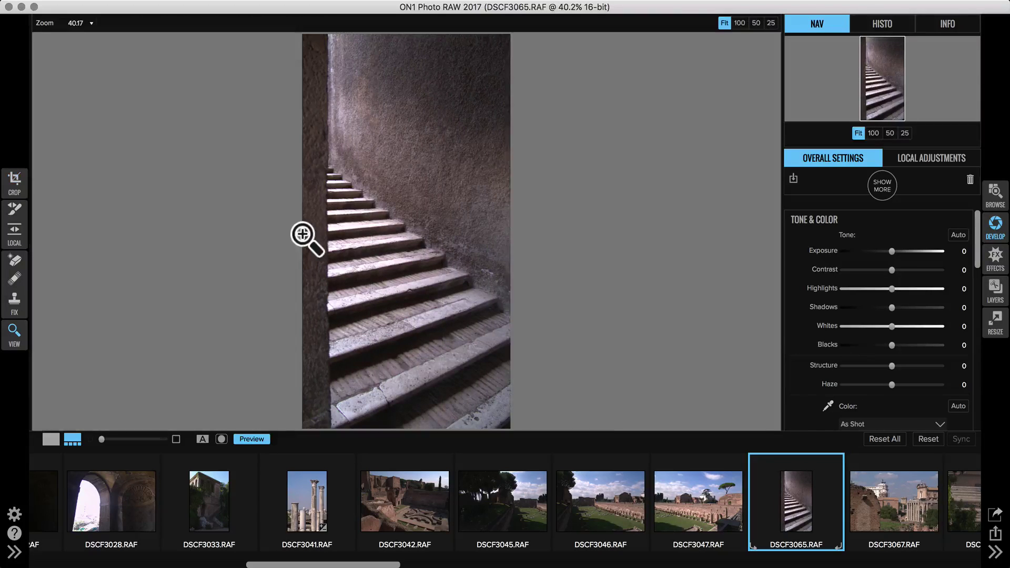